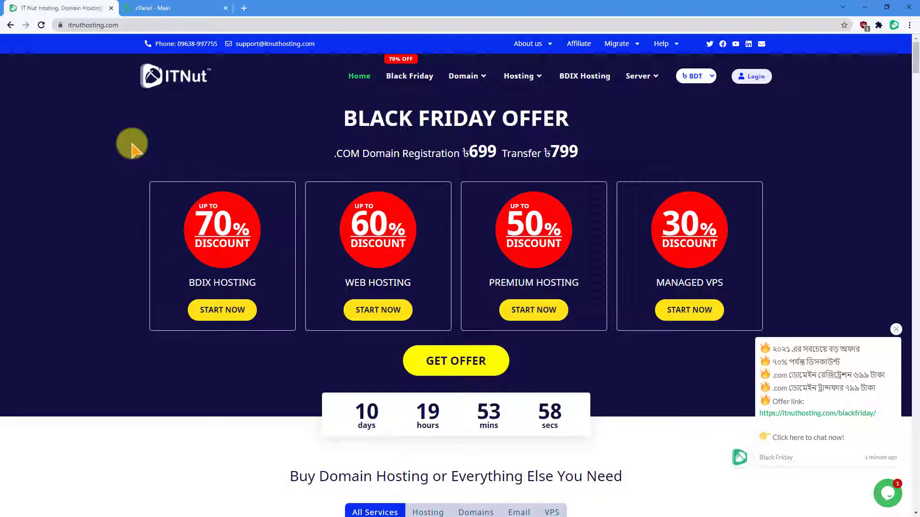
# Open WordPress Manager by IT Nut Hosting from cPanel and bring up its backup location settings.
pyautogui.click(174, 8)
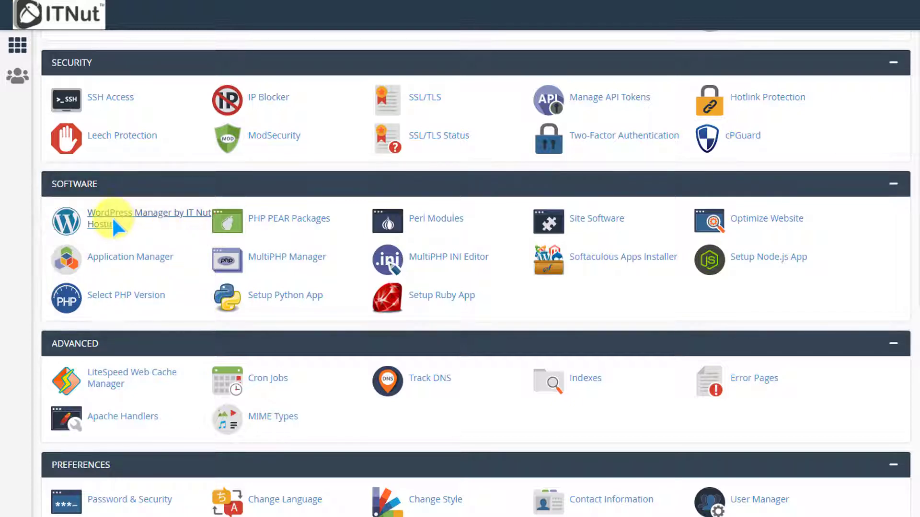
pyautogui.click(159, 229)
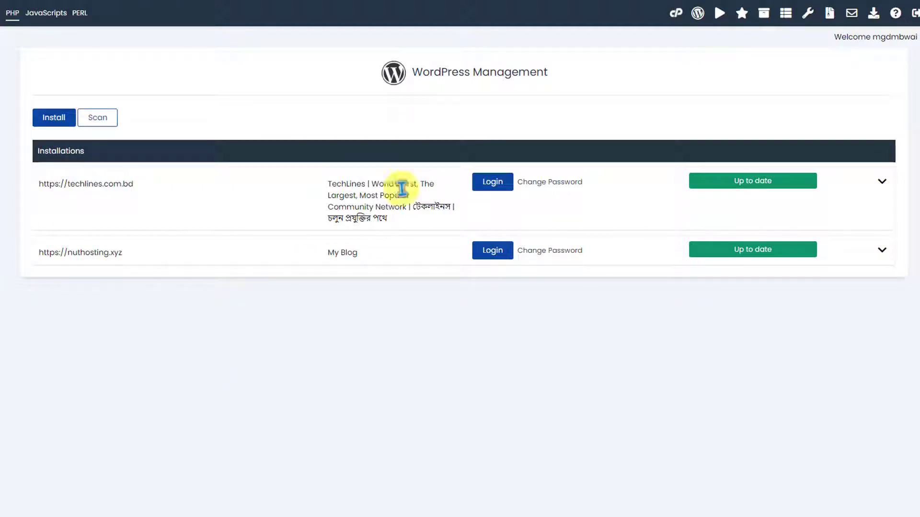
pyautogui.click(828, 14)
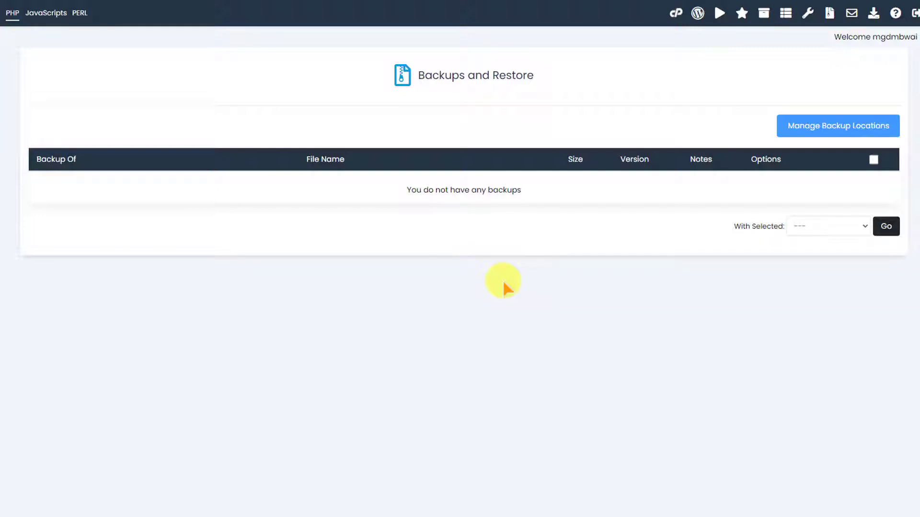
pyautogui.click(815, 130)
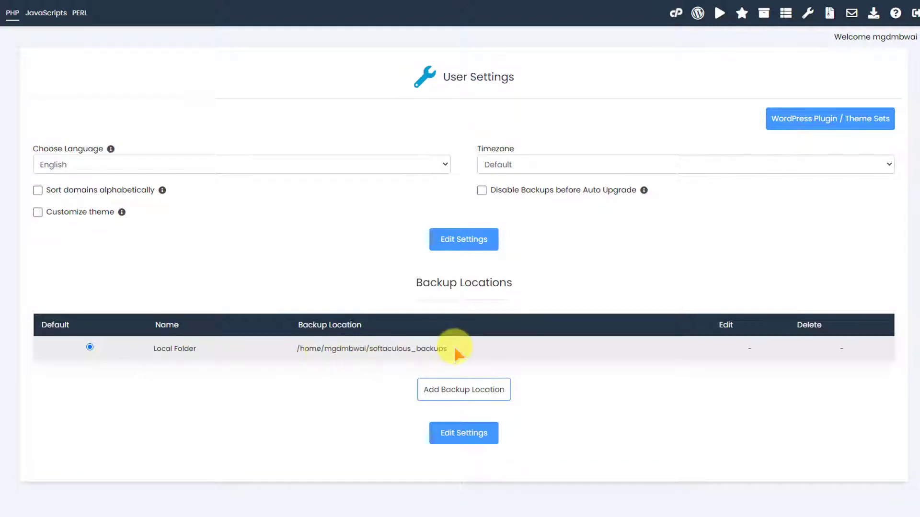
# Copy the folder name softaculous_backups from the Local Folder backup path.
pyautogui.moveTo(455, 349); pyautogui.dragTo(373, 350)
pyautogui.rightClick(389, 356)
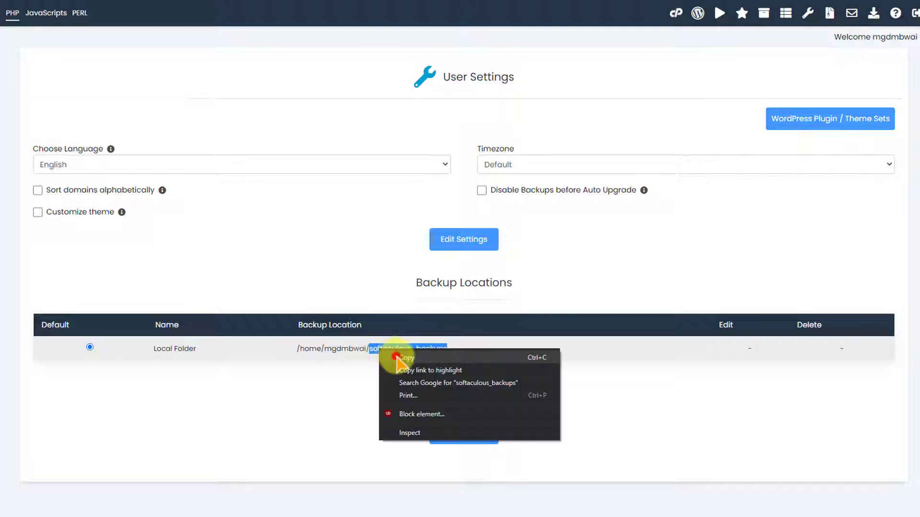
pyautogui.click(398, 358)
# Return to cPanel, open the home directory in File Manager and select the softaculous_backups folder.
pyautogui.click(676, 17)
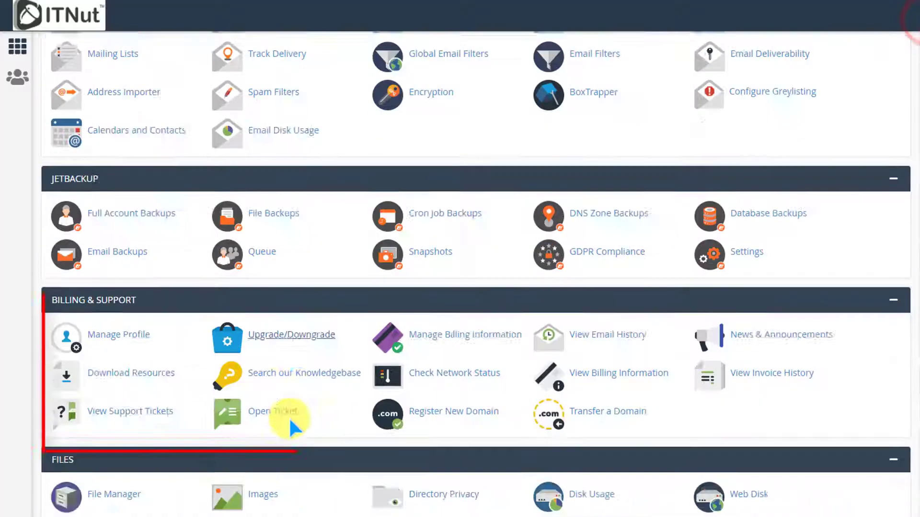
pyautogui.scroll(-3, 289, 417)
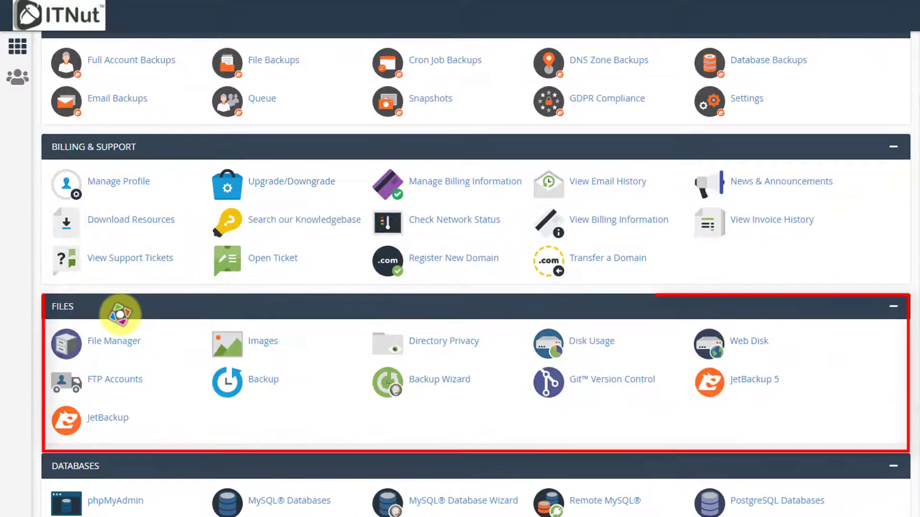
pyautogui.click(109, 343)
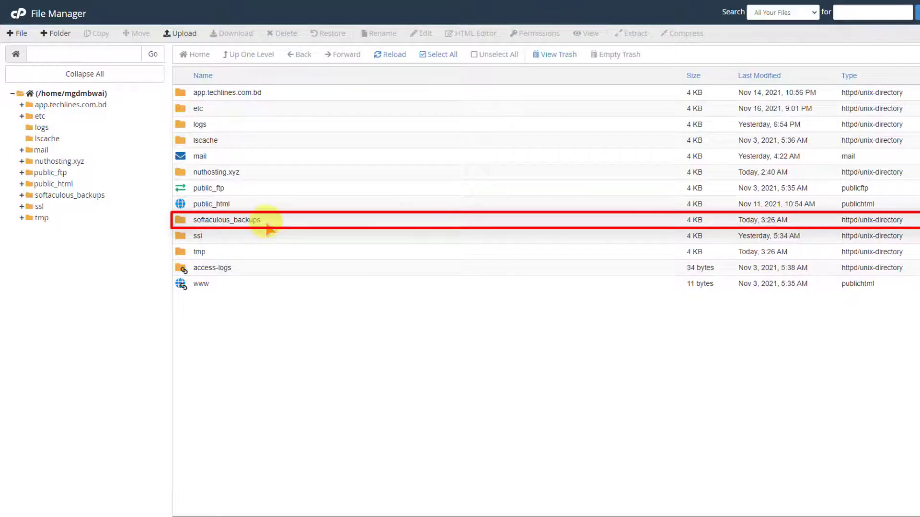
pyautogui.click(267, 226)
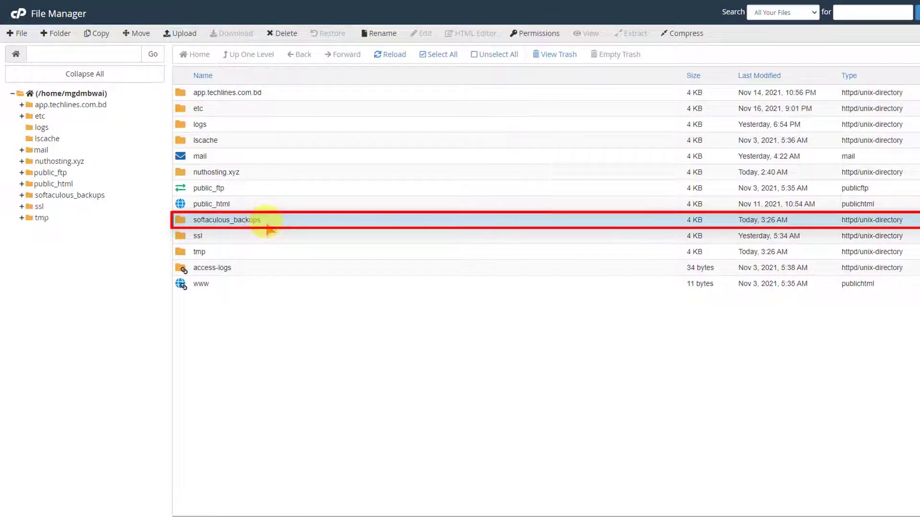
# Try to create a new folder named softaculous_backups in the home directory, using the copied name.
pyautogui.click(56, 35)
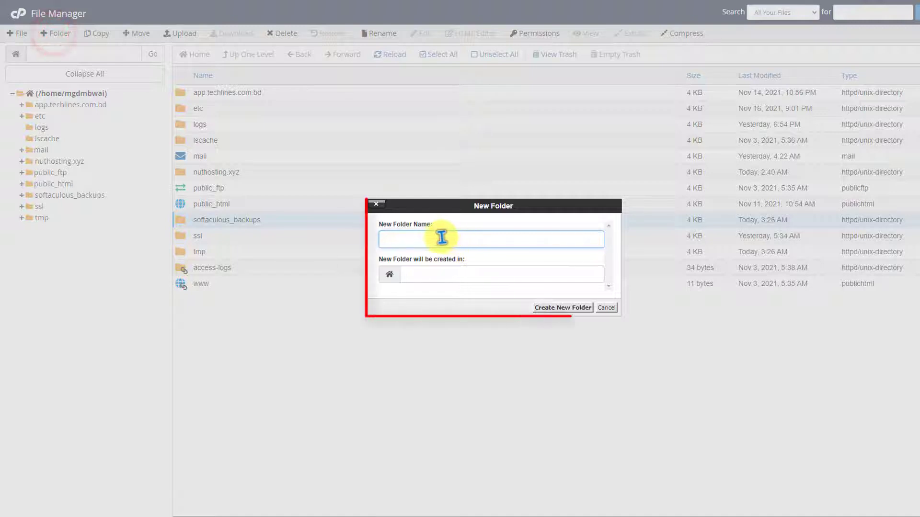
pyautogui.rightClick(417, 238)
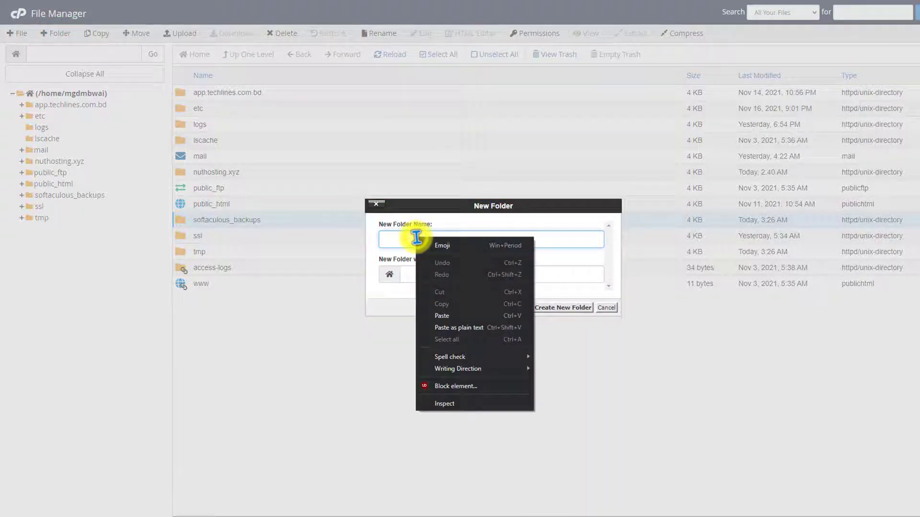
pyautogui.click(448, 316)
pyautogui.click(465, 274)
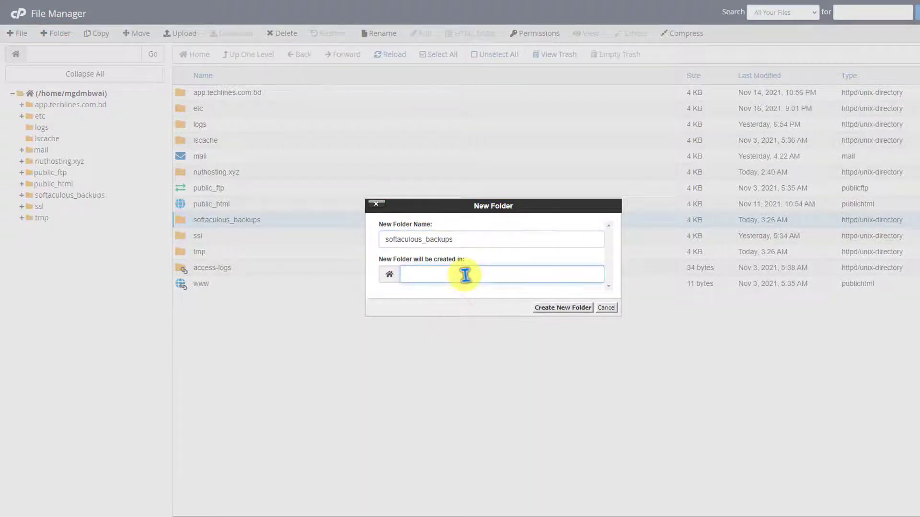
pyautogui.click(559, 309)
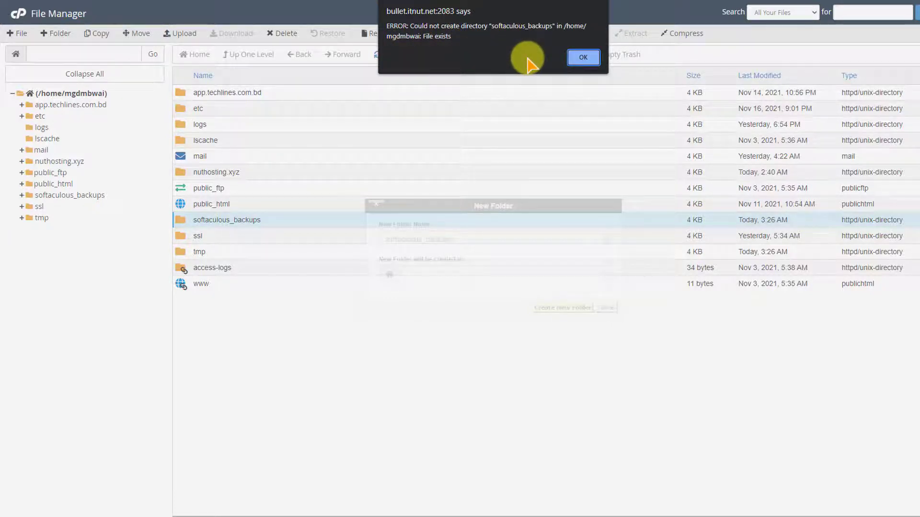
pyautogui.press('Return')
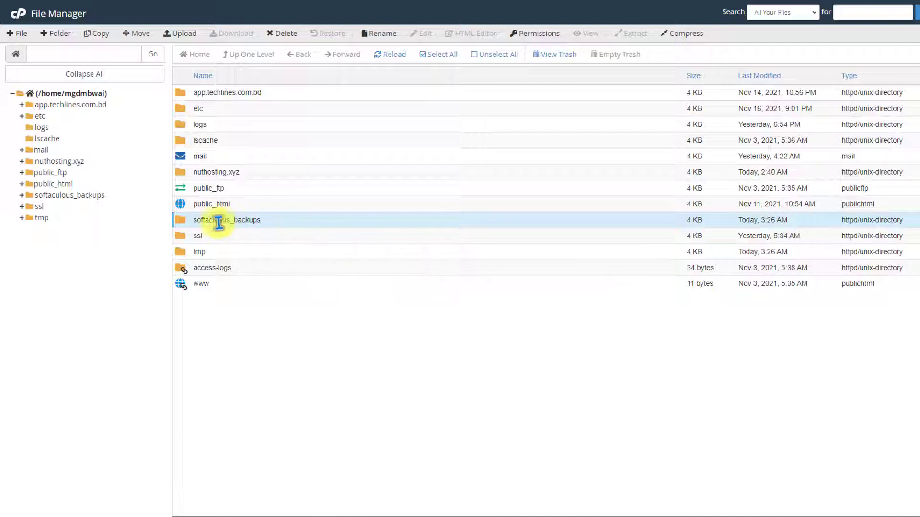
# Upload the backup archive wp.26_55056.2021-11-18_02-40-08.tar.gz from Downloads into the softaculous_backups folder, and return to that folder.
pyautogui.doubleClick(284, 220)
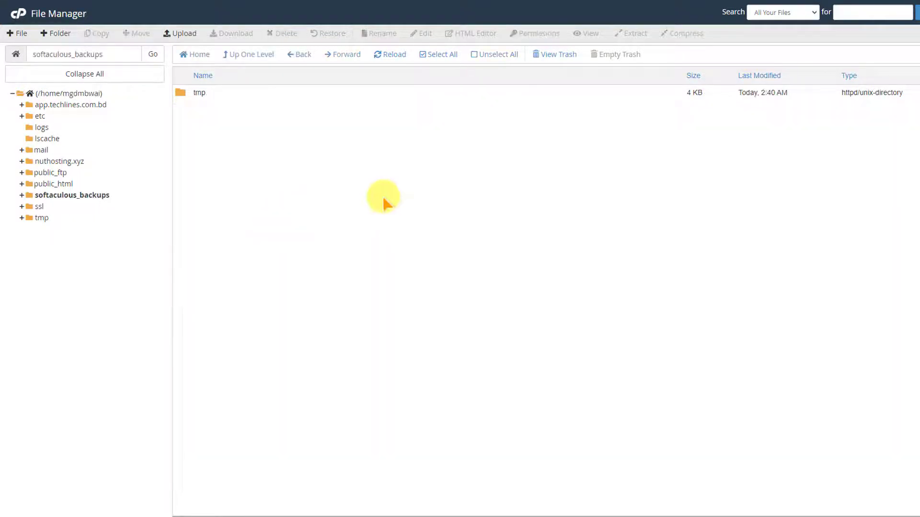
pyautogui.click(177, 34)
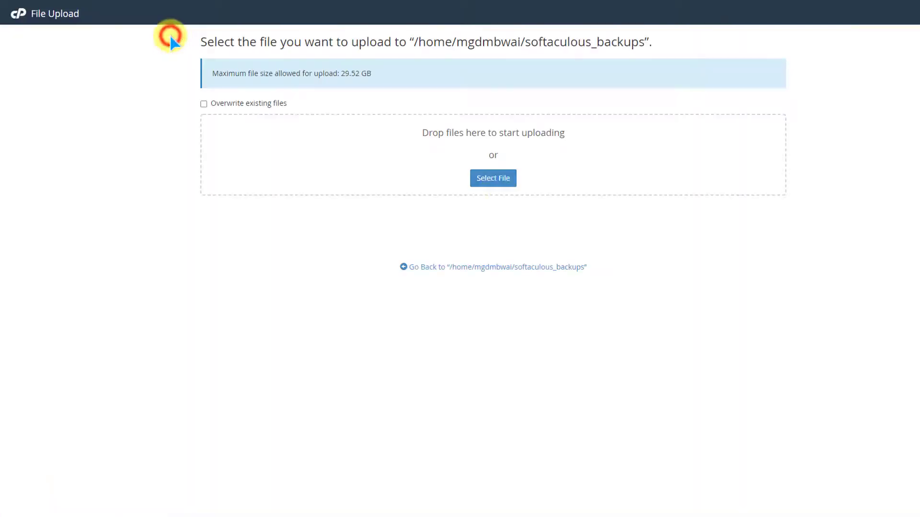
pyautogui.click(493, 179)
pyautogui.click(146, 47)
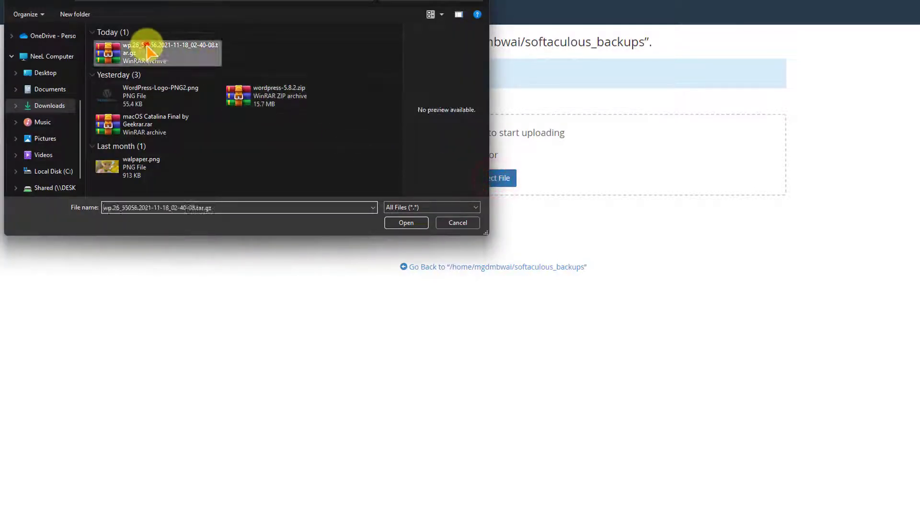
pyautogui.click(403, 223)
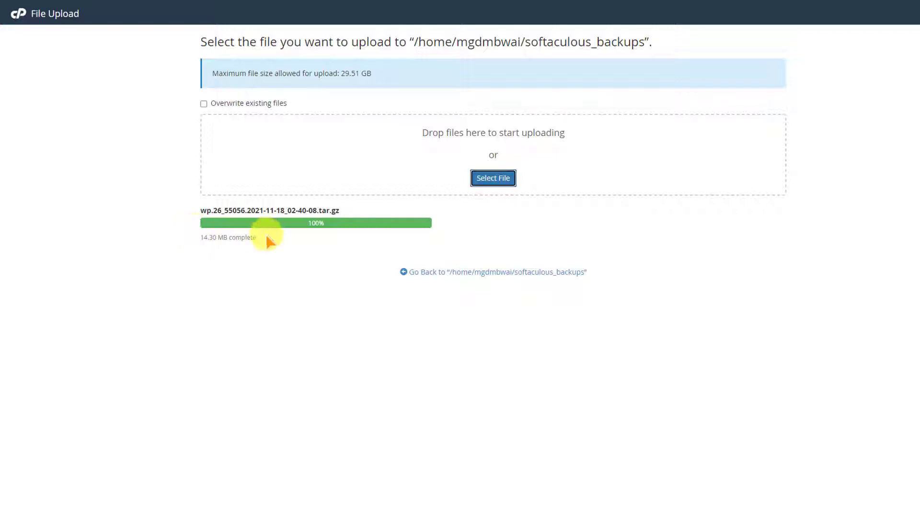
pyautogui.click(468, 273)
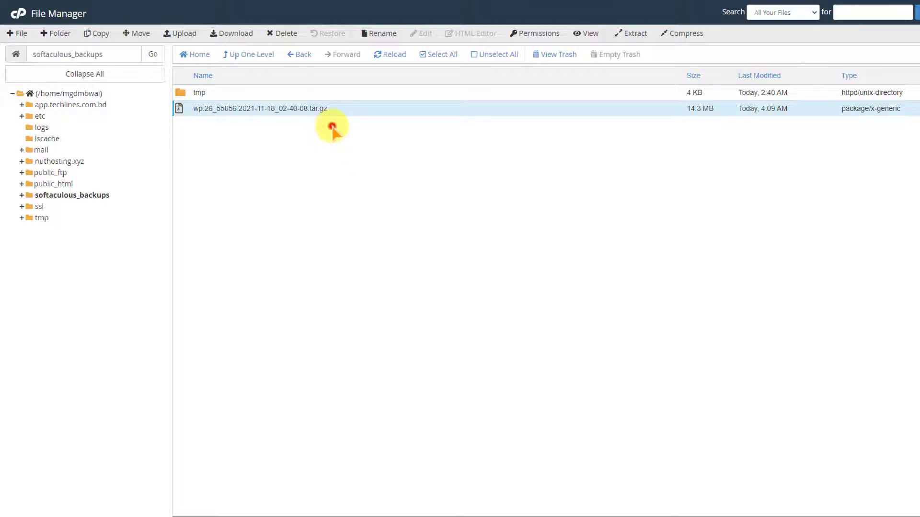
# Go back through cPanel to WordPress Manager and open its Backups and Restore list.
pyautogui.click(18, 15)
pyautogui.scroll(-10, 227, 251)
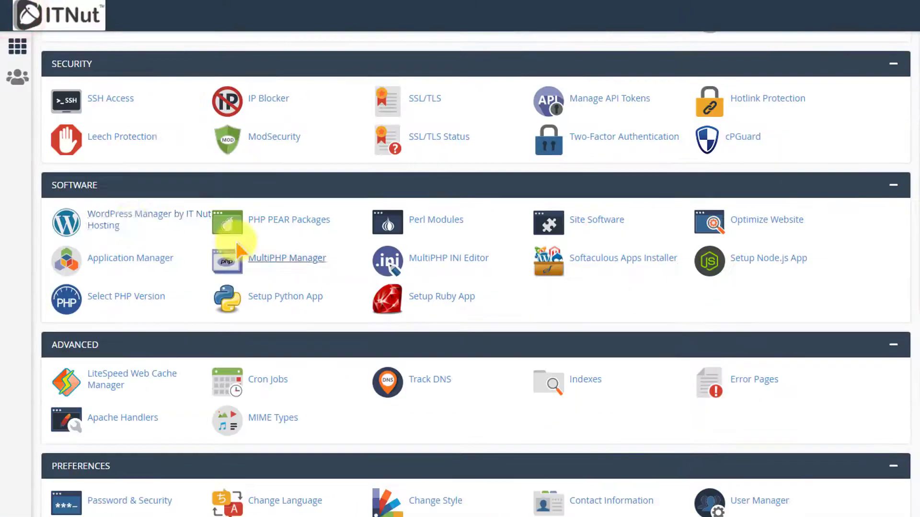
pyautogui.click(119, 216)
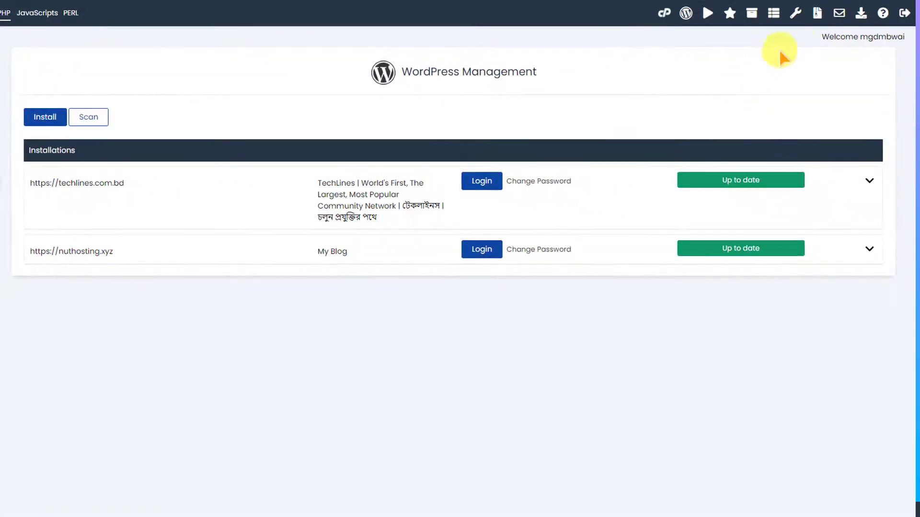
pyautogui.click(816, 16)
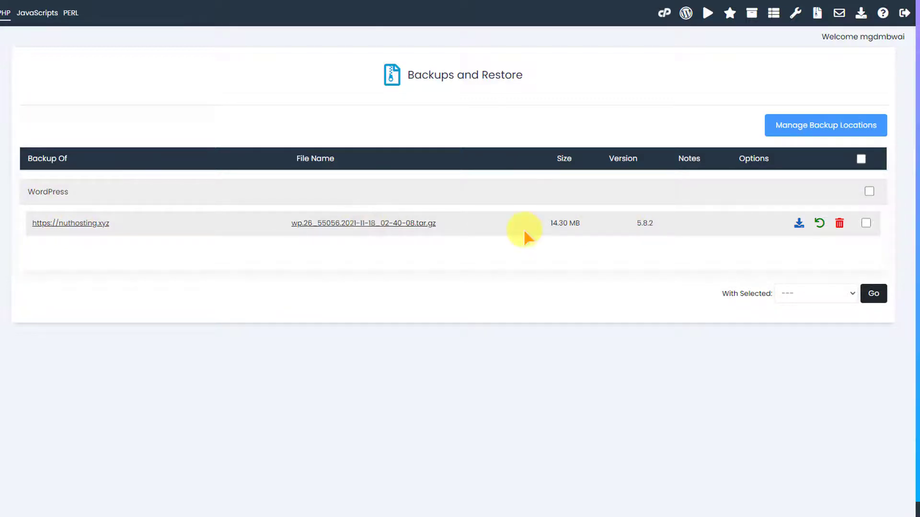
# Restore the nuthosting.xyz WordPress backup with both its directory and database, keeping deletion of existing files off.
pyautogui.click(821, 224)
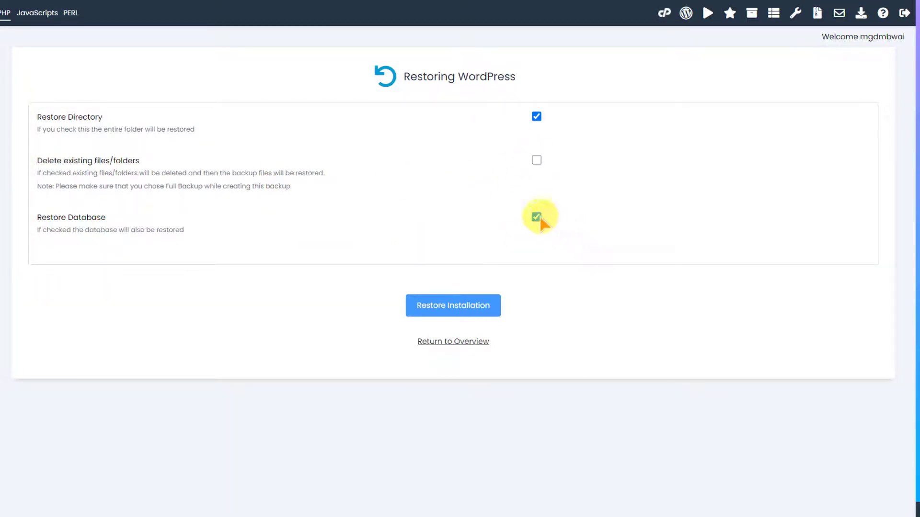
pyautogui.click(462, 309)
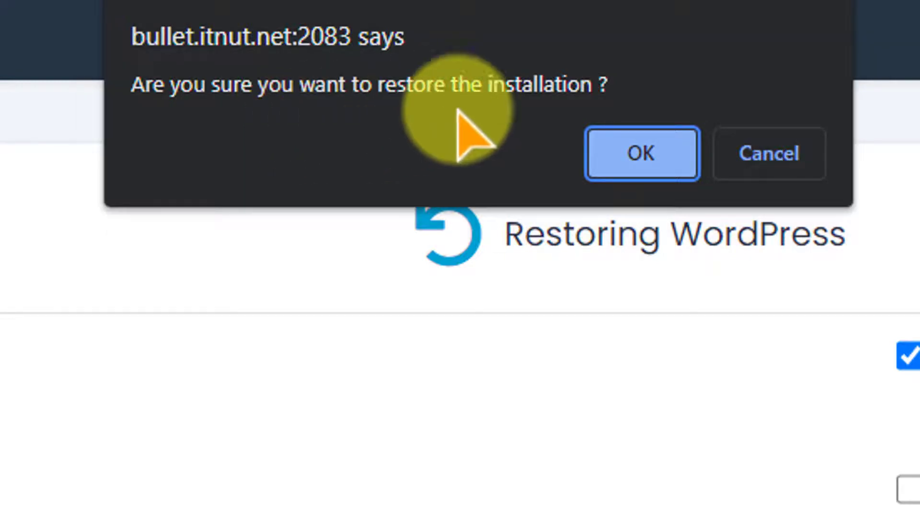
pyautogui.click(646, 160)
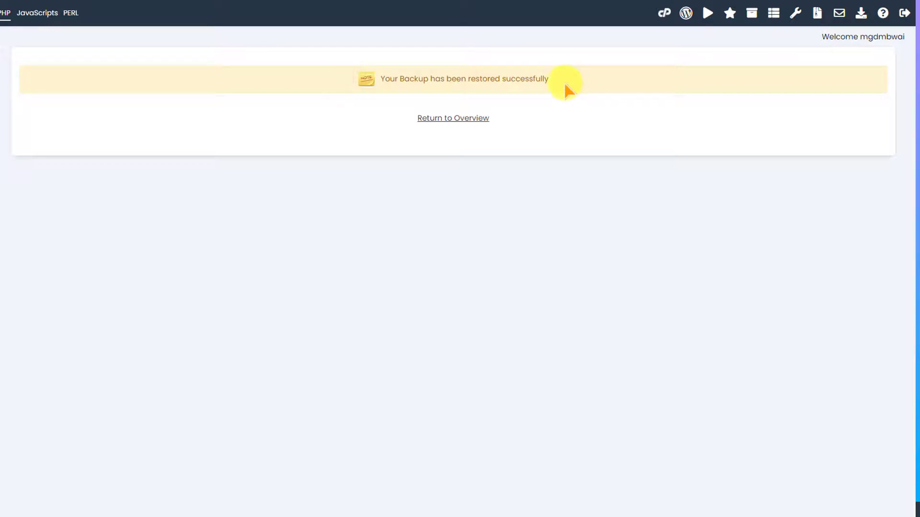
# Return to the WordPress overview and open the nuthosting.xyz site from the current installations to check it.
pyautogui.click(447, 118)
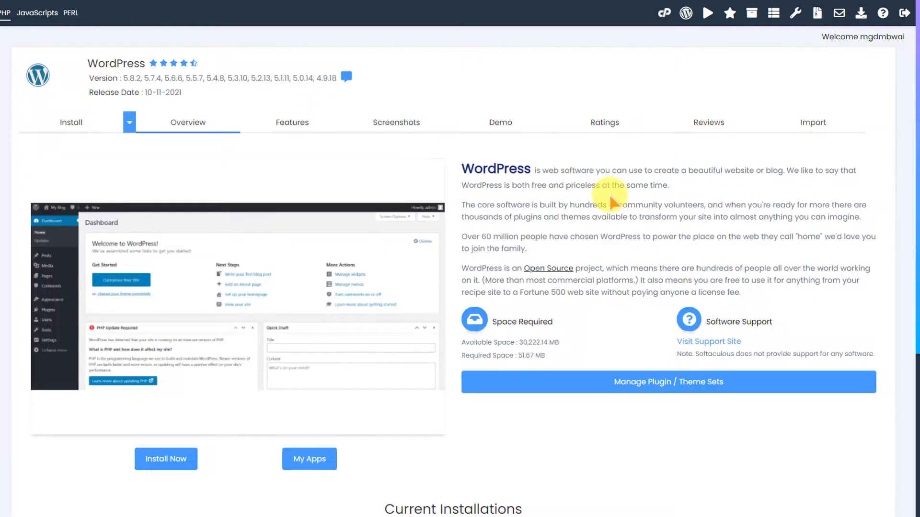
pyautogui.scroll(-5, 610, 196)
pyautogui.scroll(5, 507, 171)
pyautogui.scroll(-4, 222, 140)
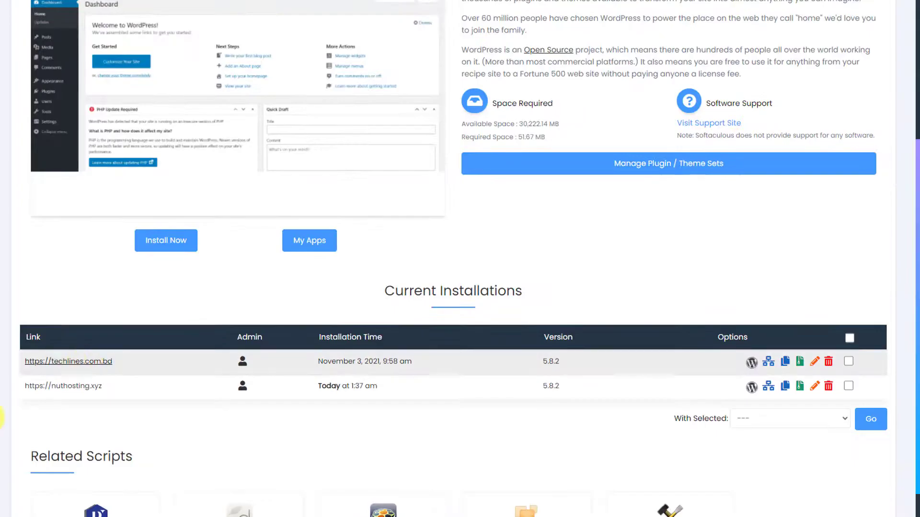
pyautogui.click(63, 386)
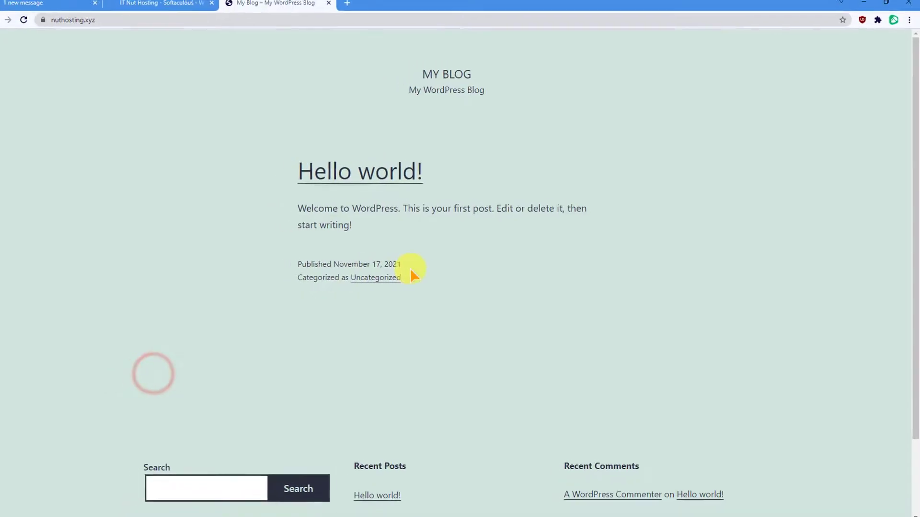